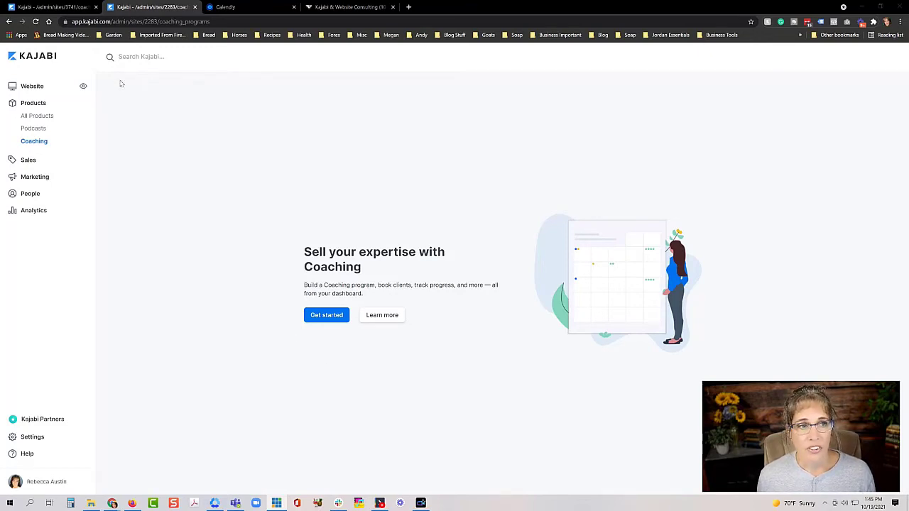
Step: Start a new coaching program on the site without any programs and choose the multi-session Package type
left_click(54, 7)
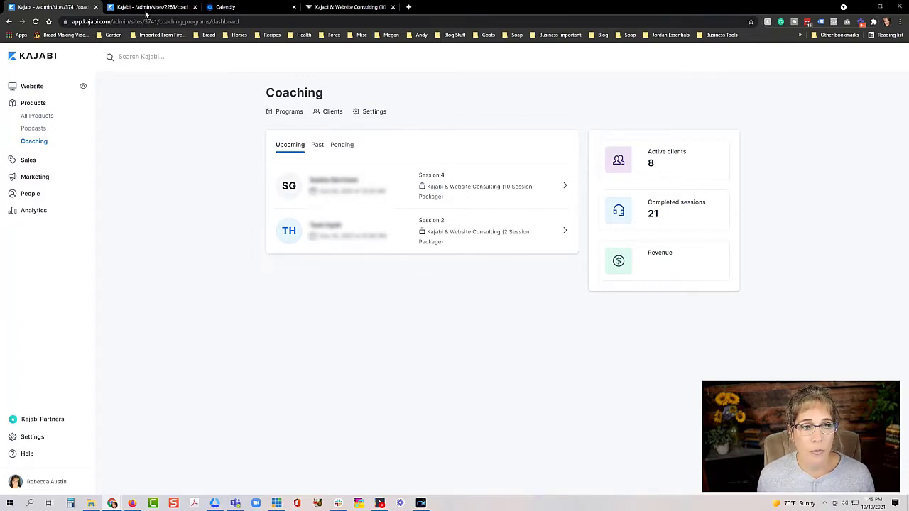
left_click(146, 9)
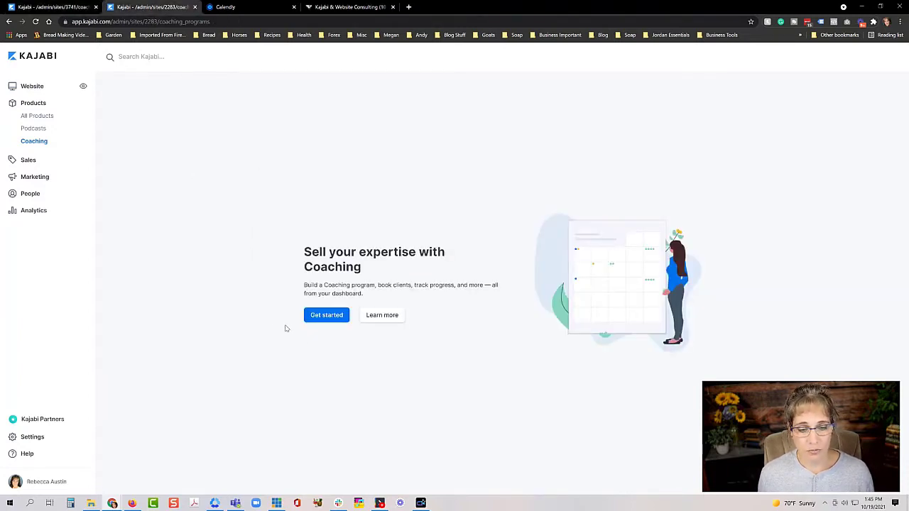
left_click(315, 317)
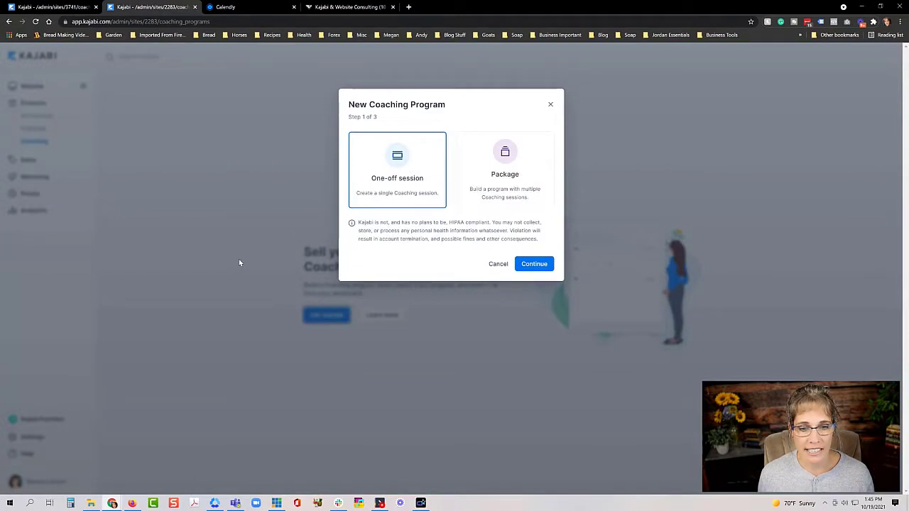
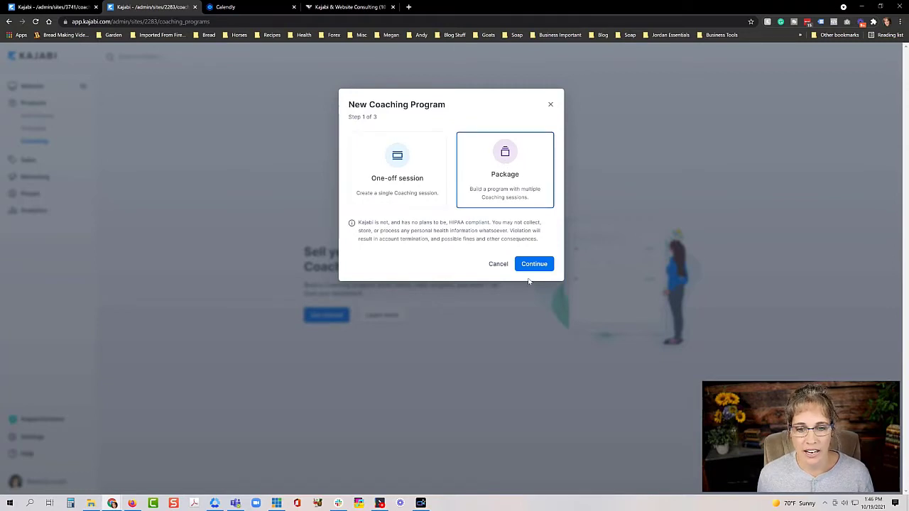
left_click(533, 265)
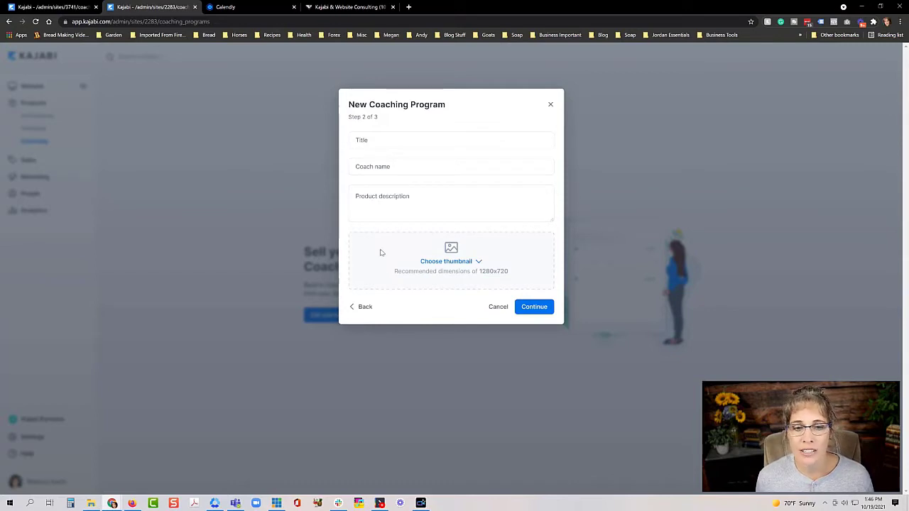
Step: Fill in the program details with the title "test", the coach's full name and the product description "test"
left_click(372, 139)
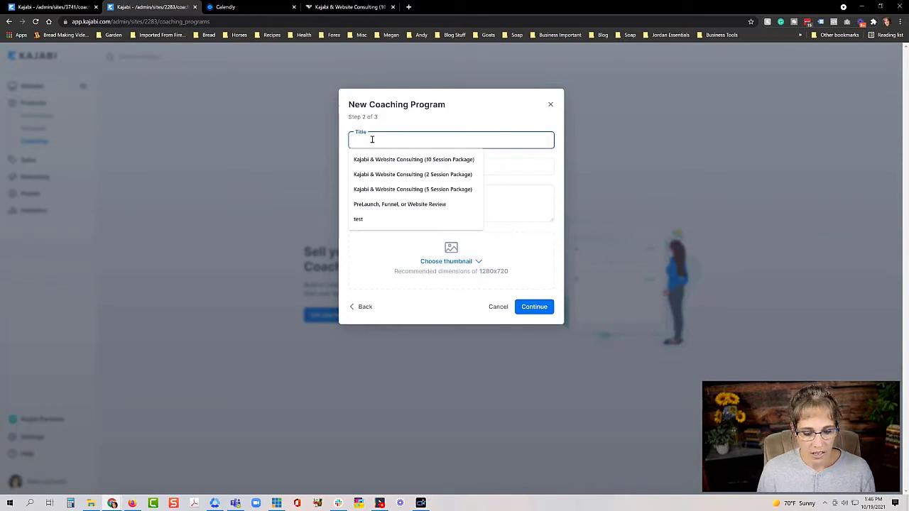
type("test")
key("Tab")
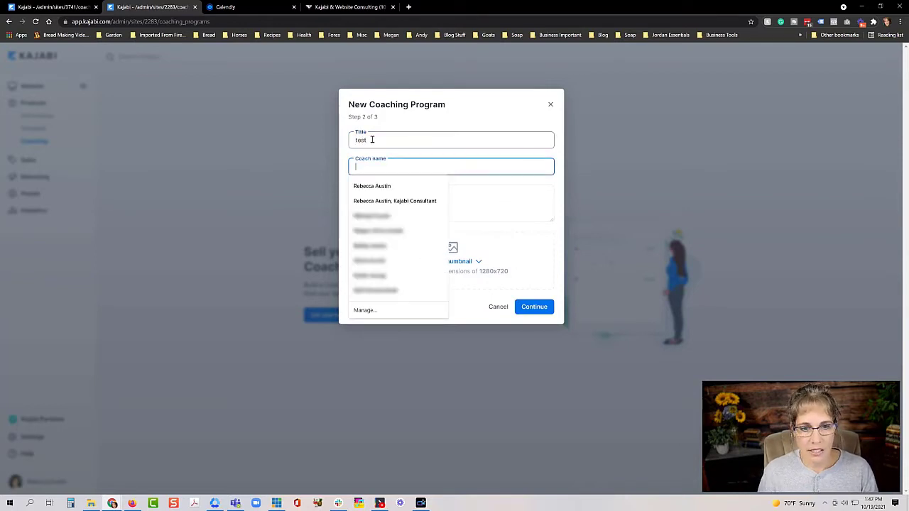
left_click(374, 186)
left_click(368, 201)
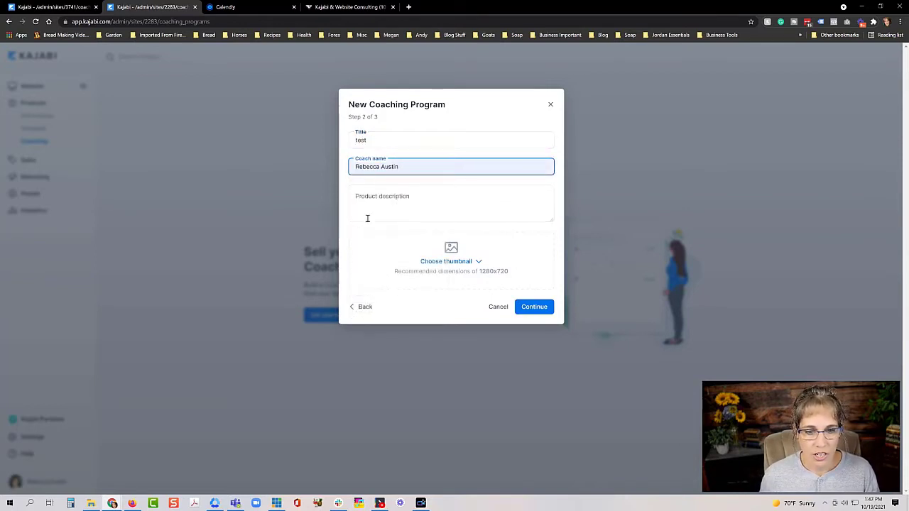
type("test")
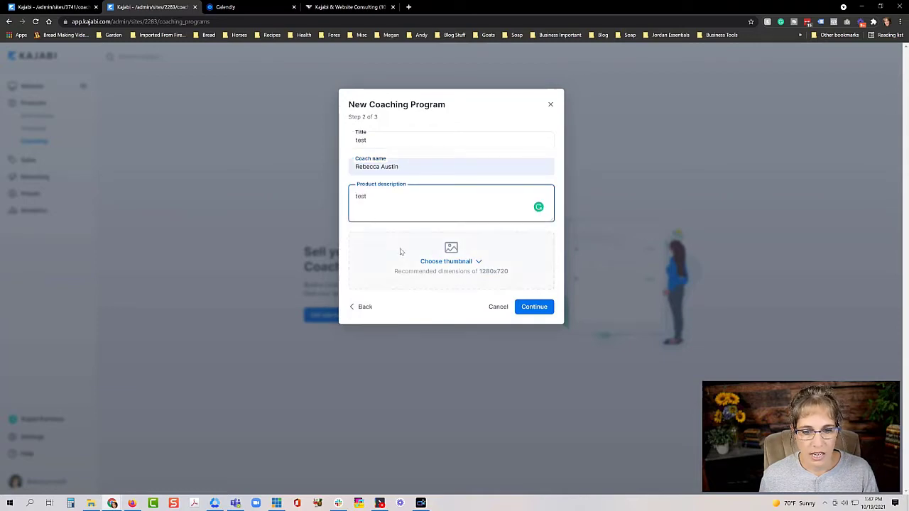
Step: Set the recent coach portrait image with the Healthy Homestead Living logo as the program thumbnail, keeping its crop, and continue to scheduling
left_click(448, 262)
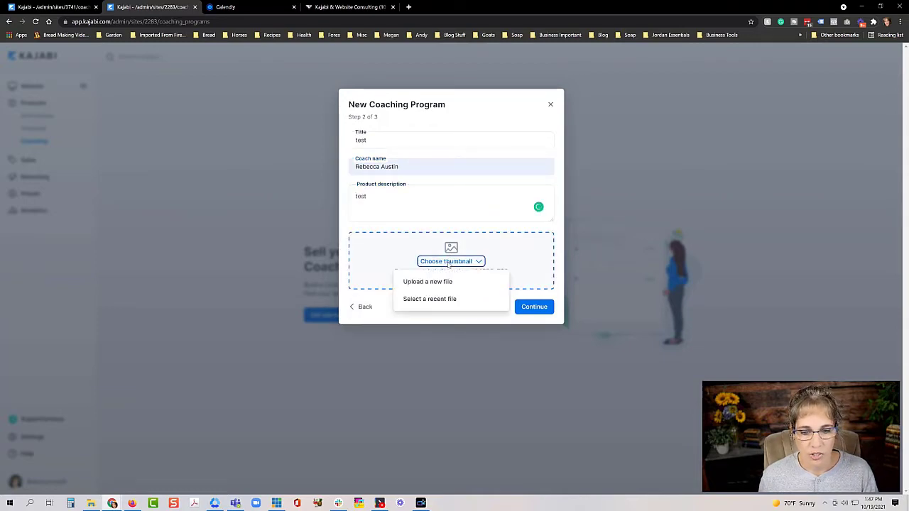
left_click(420, 300)
left_click(497, 170)
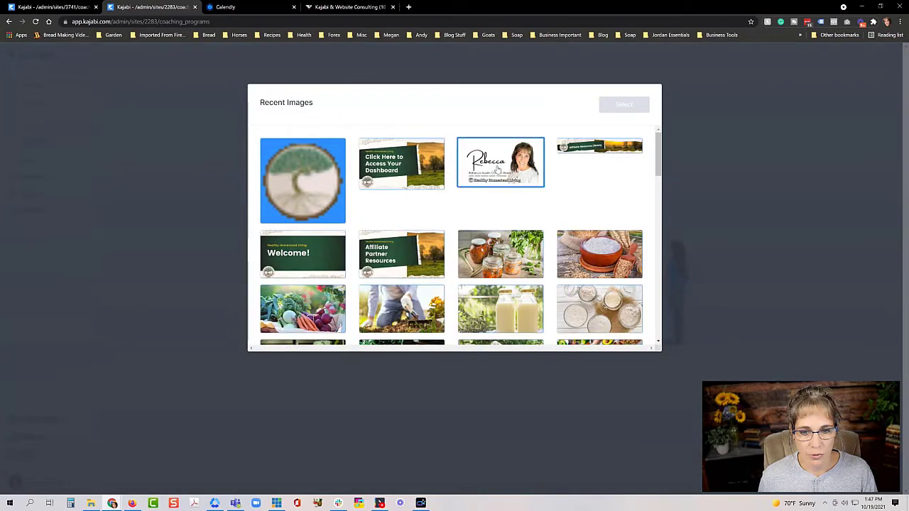
left_click(624, 105)
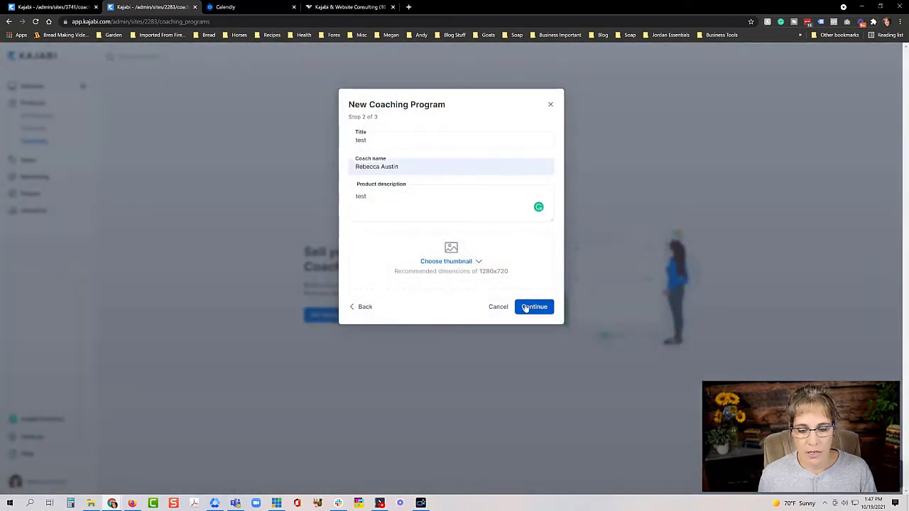
left_click(529, 307)
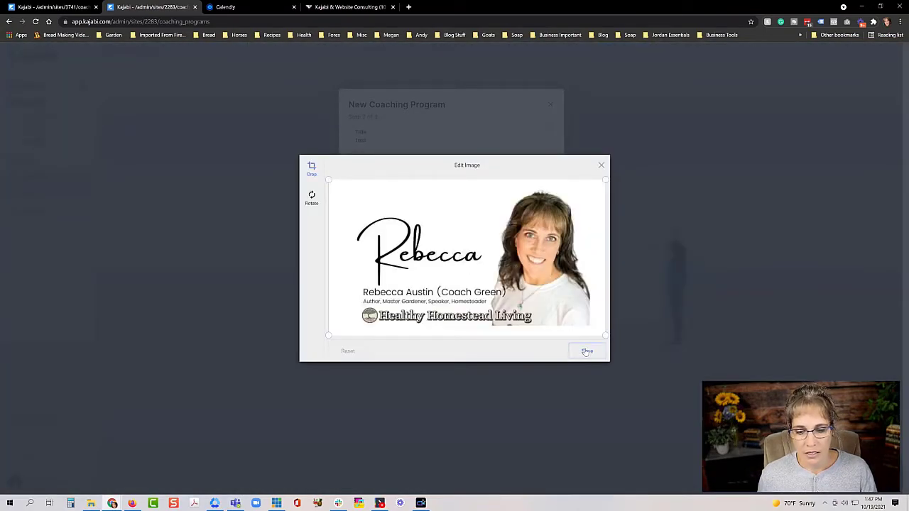
left_click(584, 352)
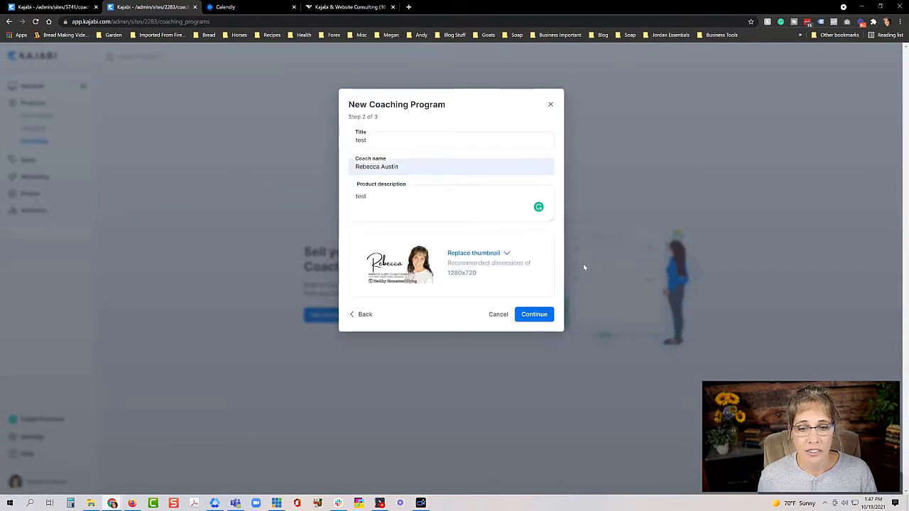
left_click(533, 313)
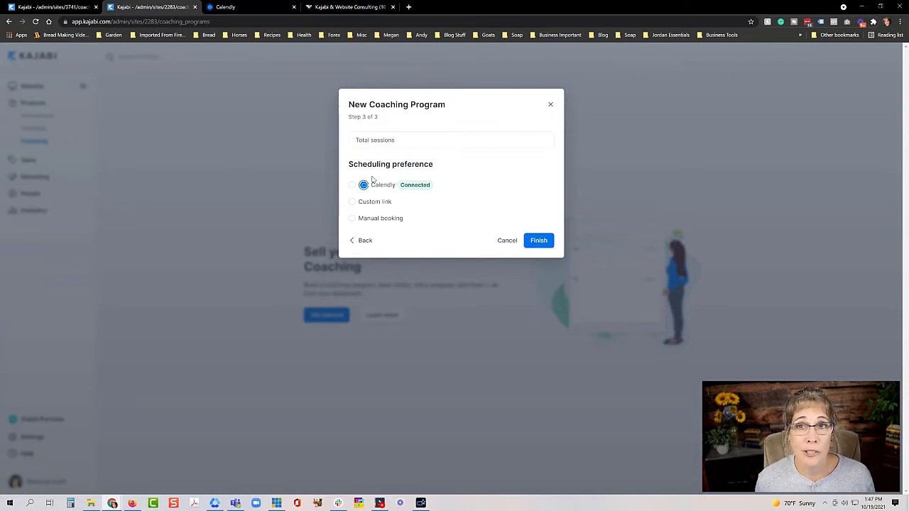
Step: Set the total sessions to 12, choose Calendly as the scheduling preference and list its available event types
left_click(359, 141)
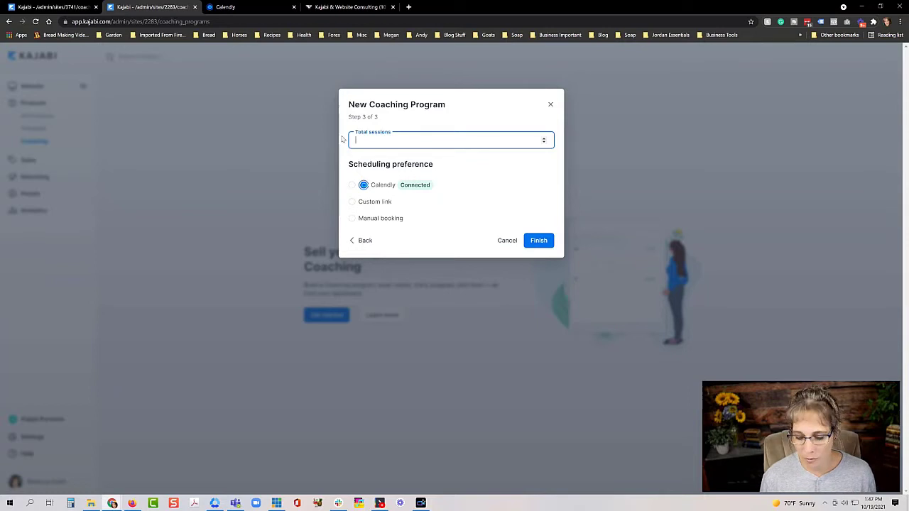
type("12")
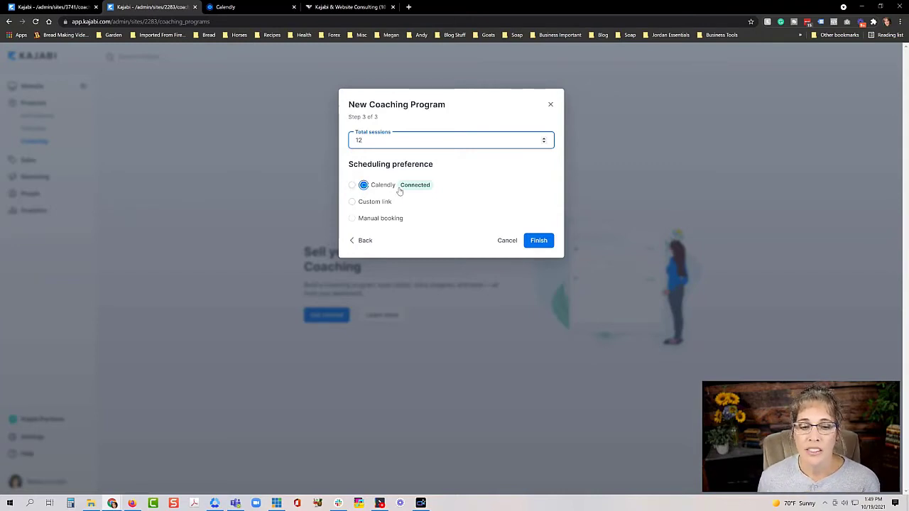
left_click(351, 187)
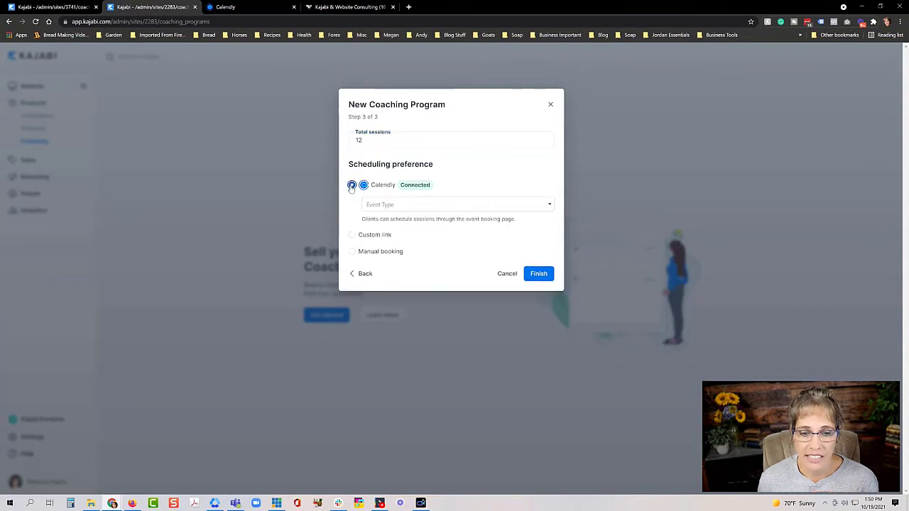
left_click(387, 206)
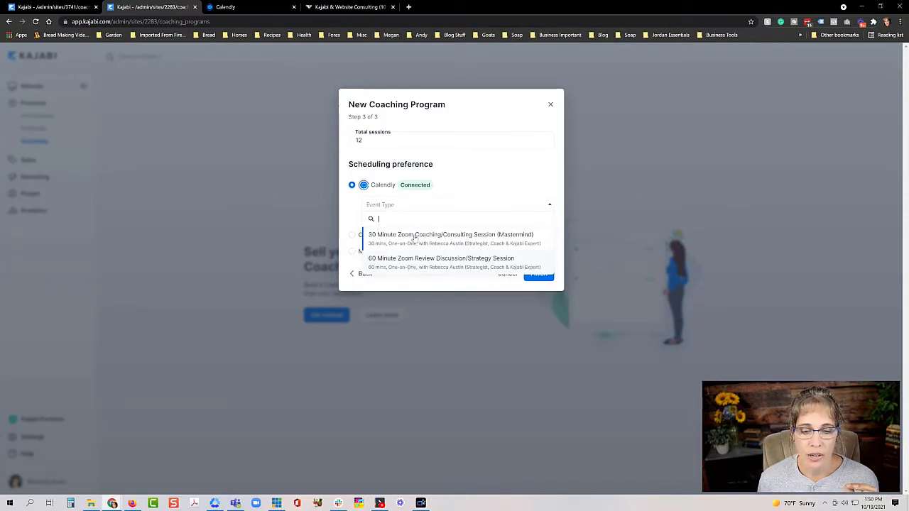
Step: Switch to Calendly and open the 30 Minute Zoom Coaching/Consulting Session (Mastermind) event type for editing from the event overview
left_click(240, 8)
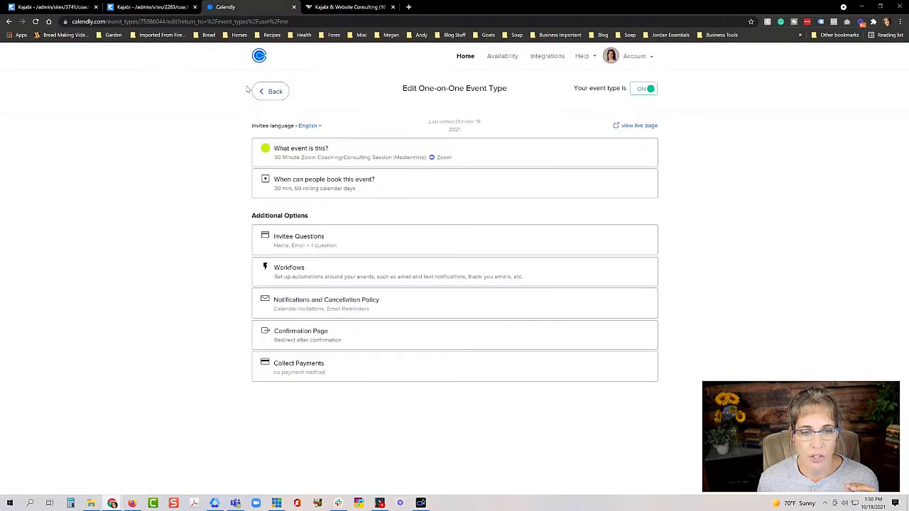
left_click(271, 91)
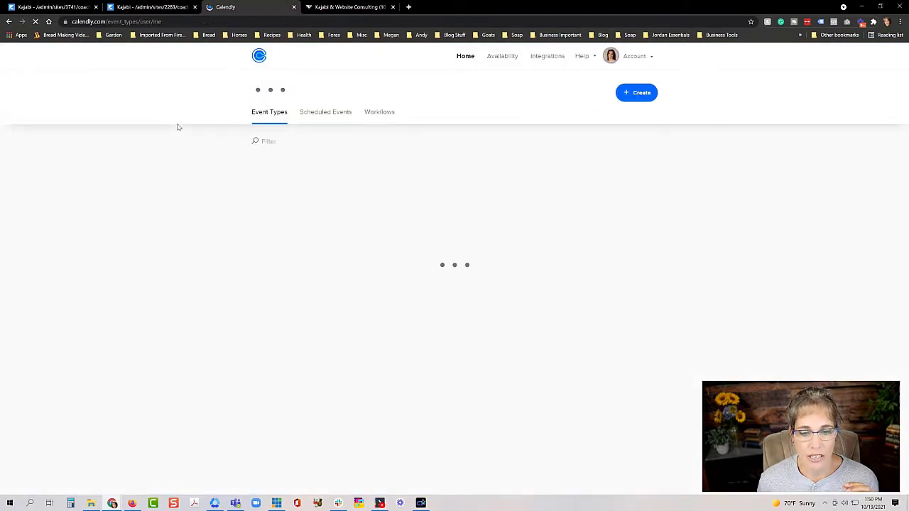
scroll(211, 186, "down", 1)
scroll(210, 186, "down", 1)
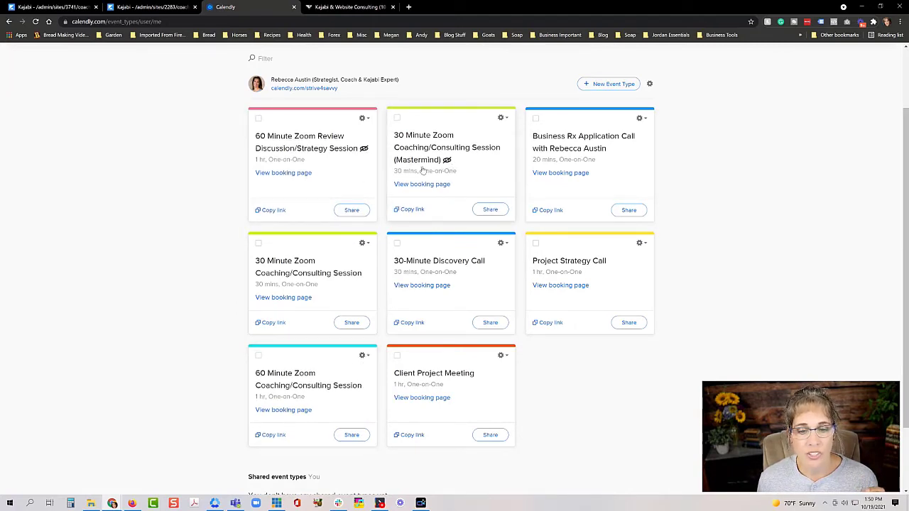
mouse_move(364, 149)
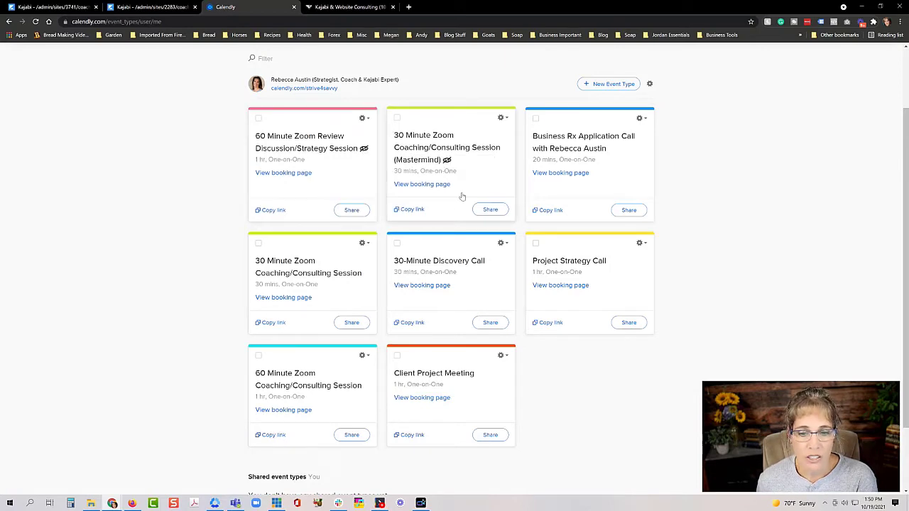
left_click(501, 119)
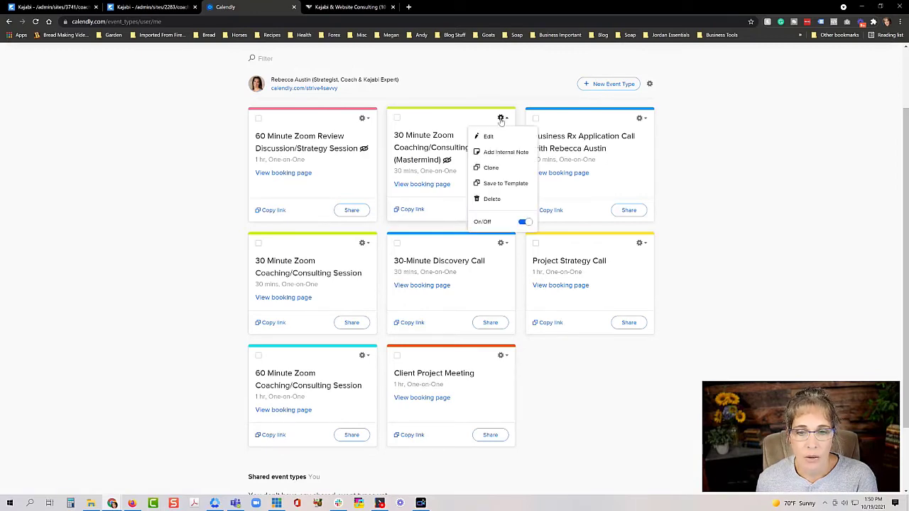
left_click(488, 138)
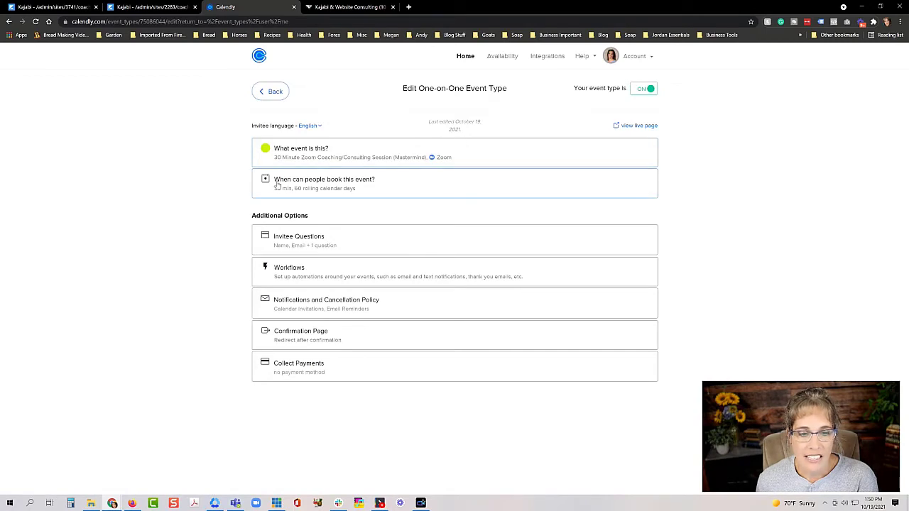
Step: Review the event's date range, duration, custom hours, buffers, additional availability rules and secret event option, then save and close the section
left_click(390, 188)
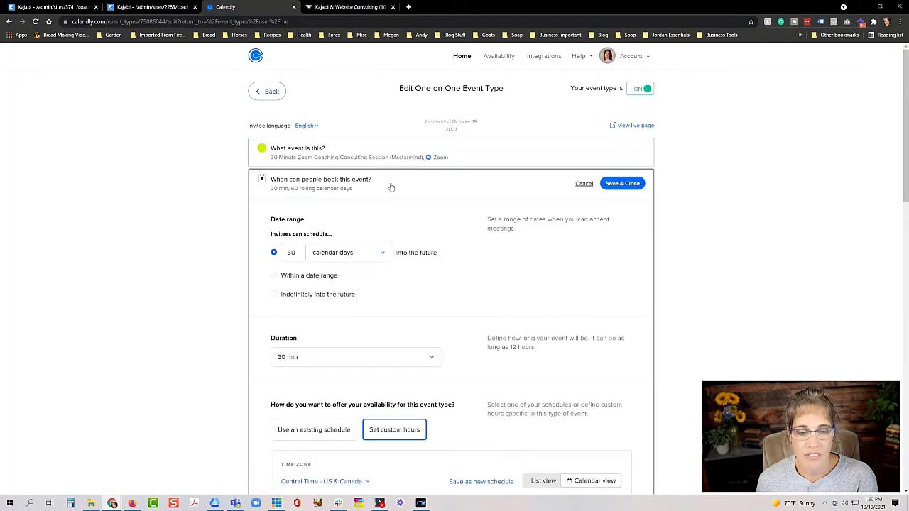
scroll(390, 277, "down", 10)
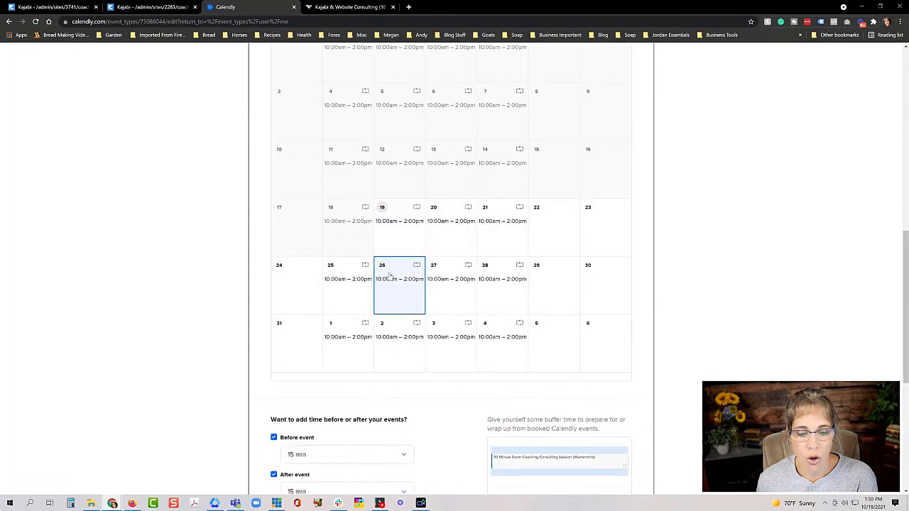
scroll(390, 277, "down", 2)
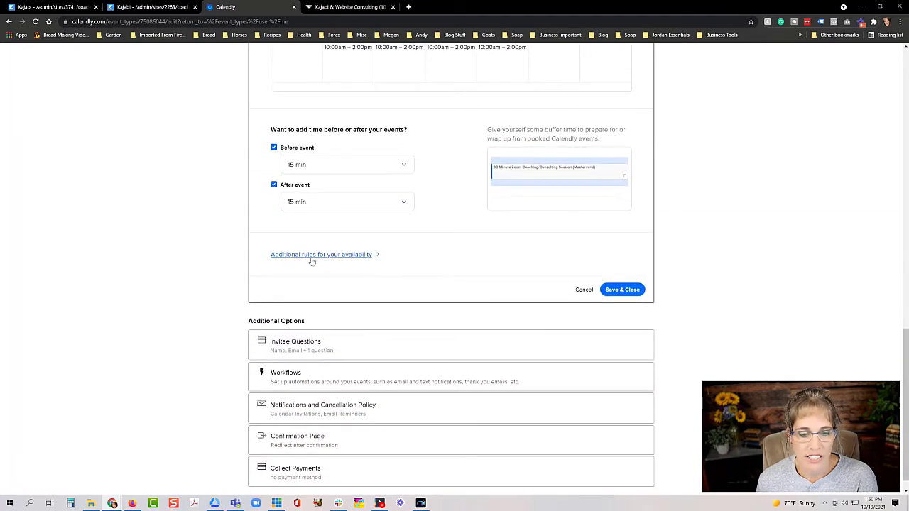
left_click(343, 260)
scroll(362, 280, "down", 2)
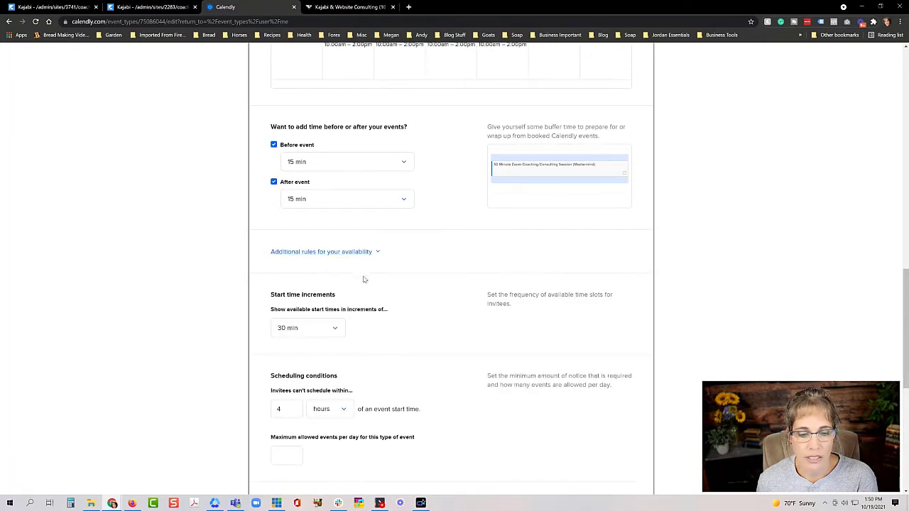
scroll(363, 280, "down", 3)
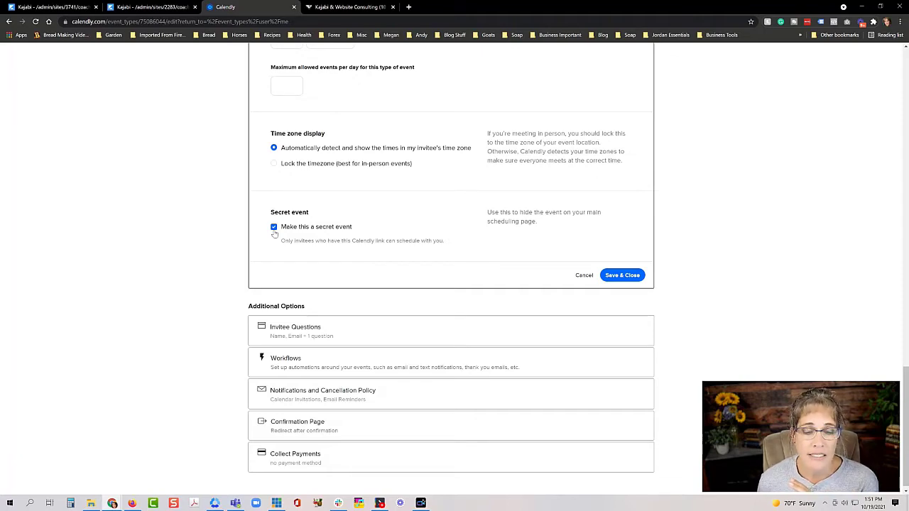
scroll(274, 234, "up", 15)
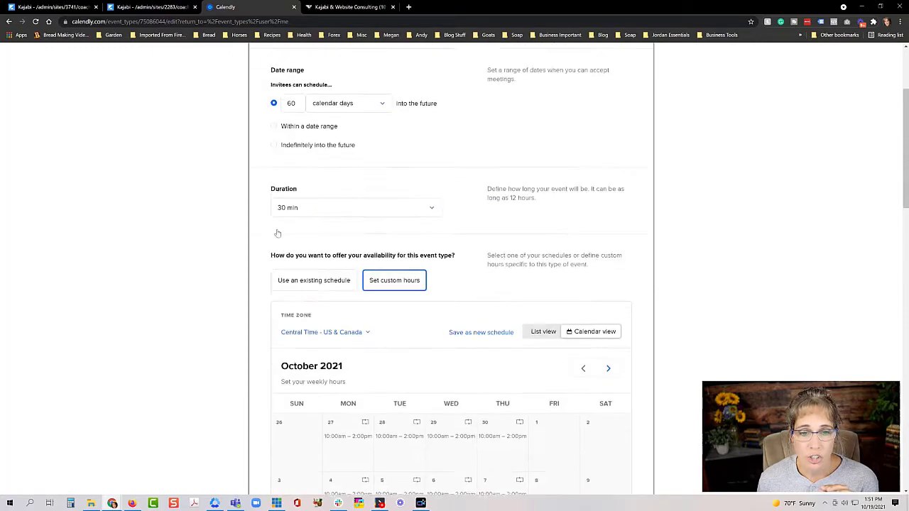
scroll(277, 234, "up", 3)
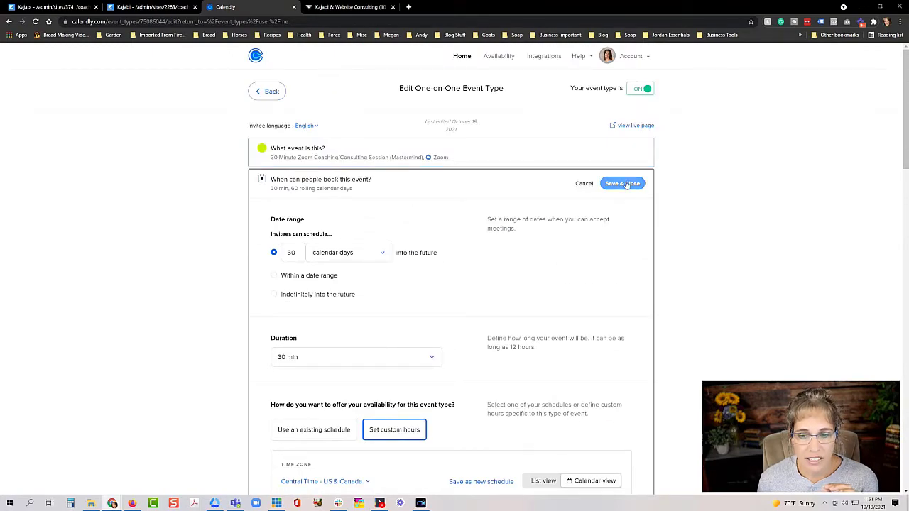
left_click(625, 184)
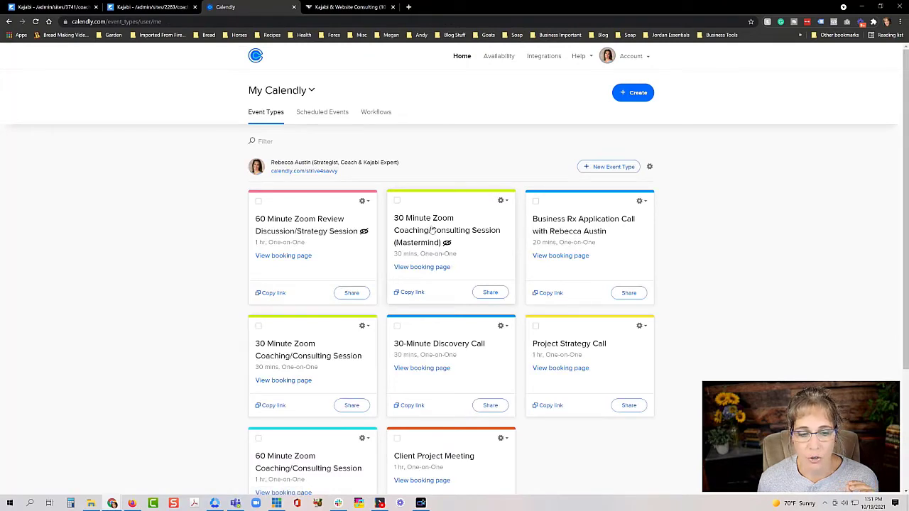
Step: Reopen the 30 Minute Zoom Coaching/Consulting Session (Mastermind) event type, check its secret event option under the additional availability rules, and save and close
scroll(409, 285, "down", 1)
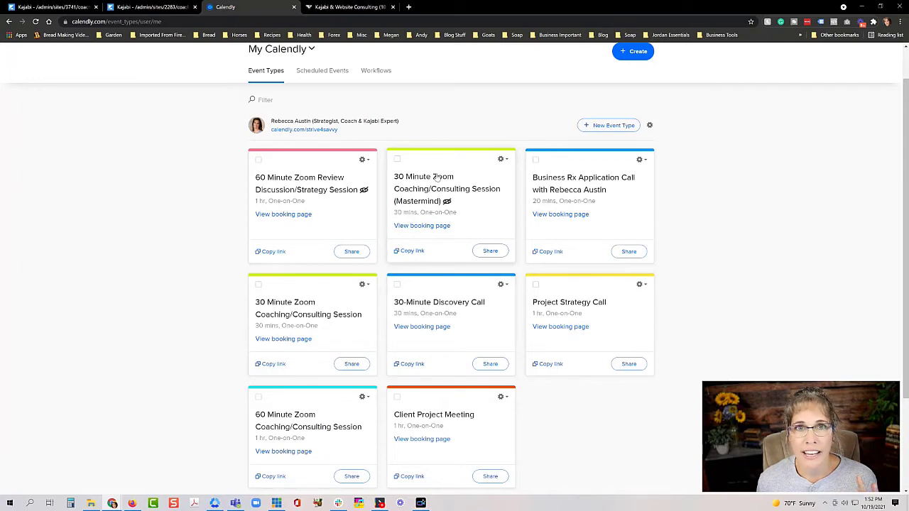
left_click(500, 159)
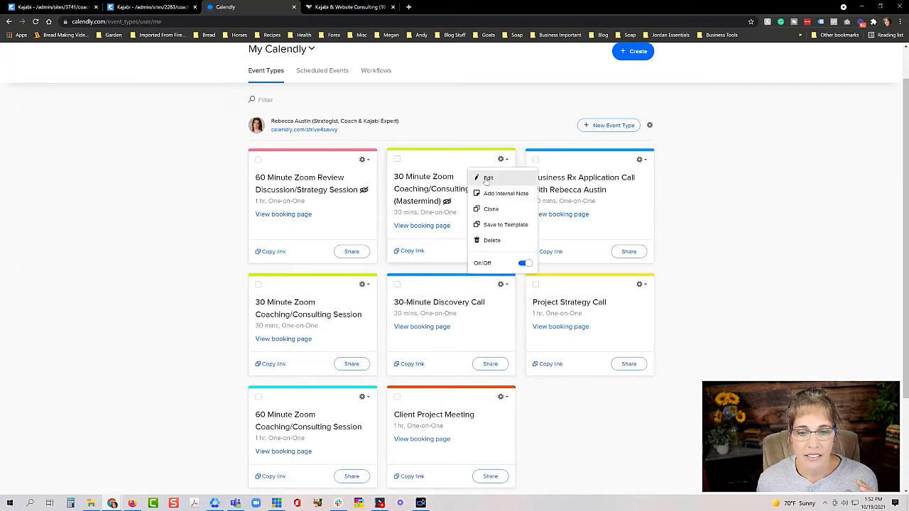
left_click(487, 179)
left_click(300, 184)
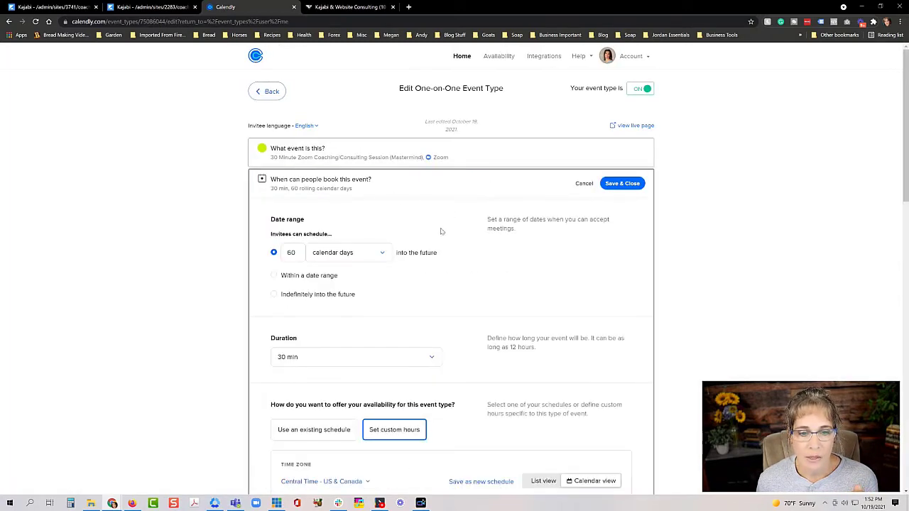
scroll(440, 231, "down", 12)
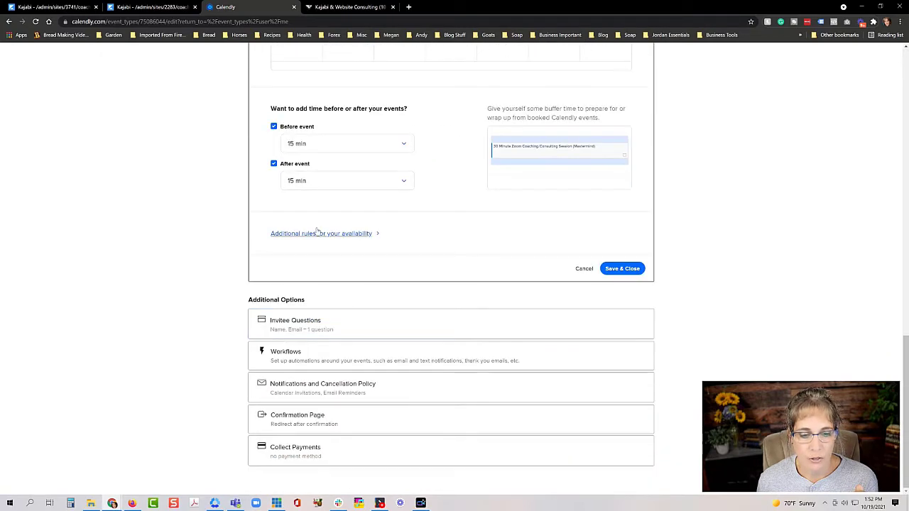
left_click(317, 232)
scroll(459, 262, "down", 4)
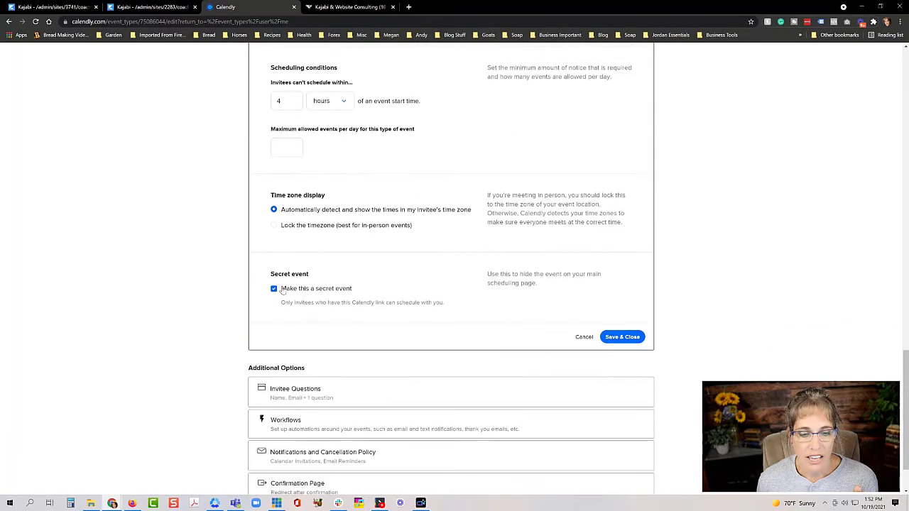
left_click(622, 338)
Step: Switch back to Kajabi, assign the 30 Minute Zoom Coaching/Consulting Session (Mastermind) event type to the new coaching program and finish creating it
left_click(158, 9)
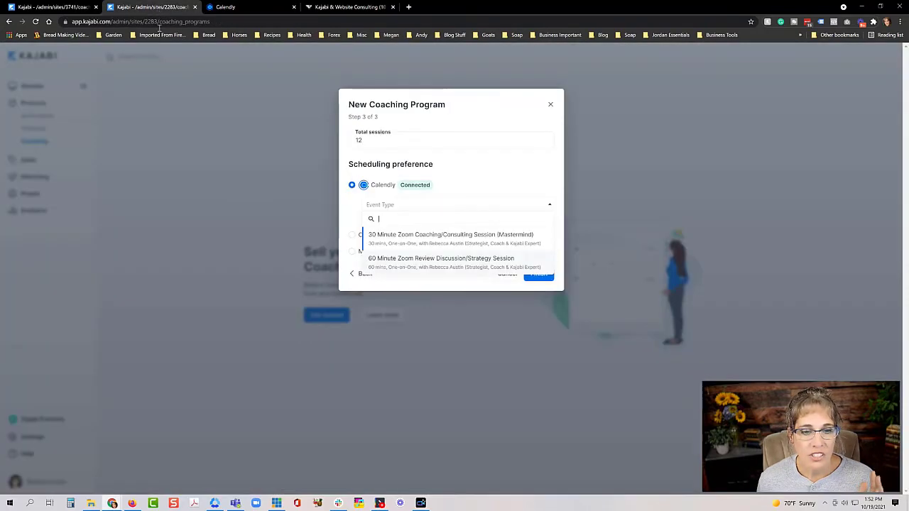
left_click(408, 242)
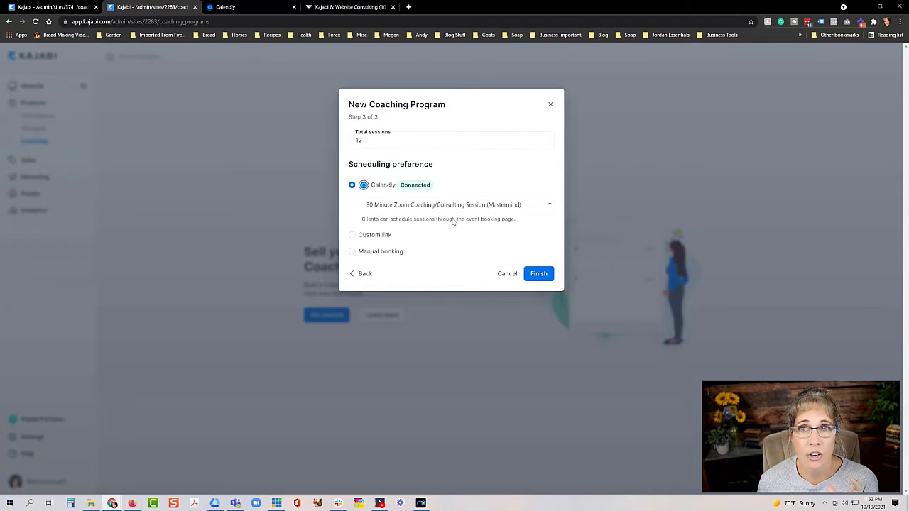
left_click(534, 275)
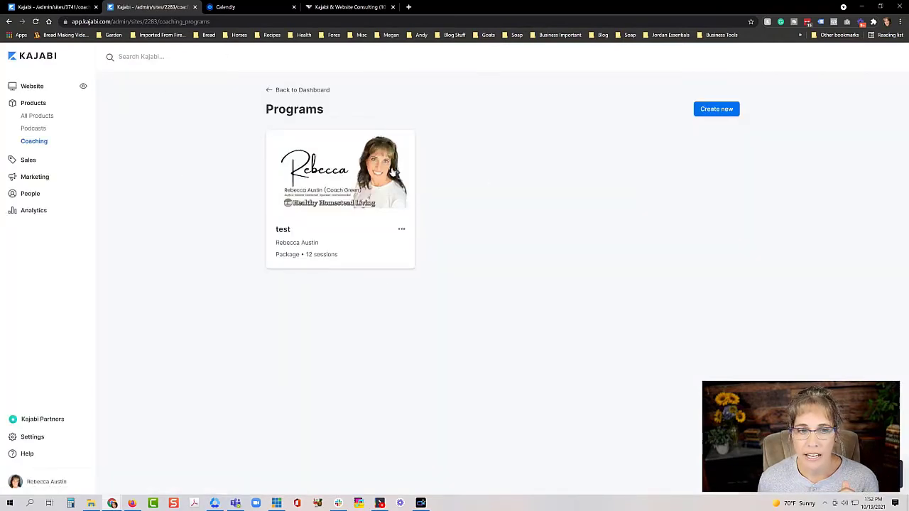
Step: Check the Calendly scheduling integration in the coaching settings and return to the coaching dashboard
left_click(309, 91)
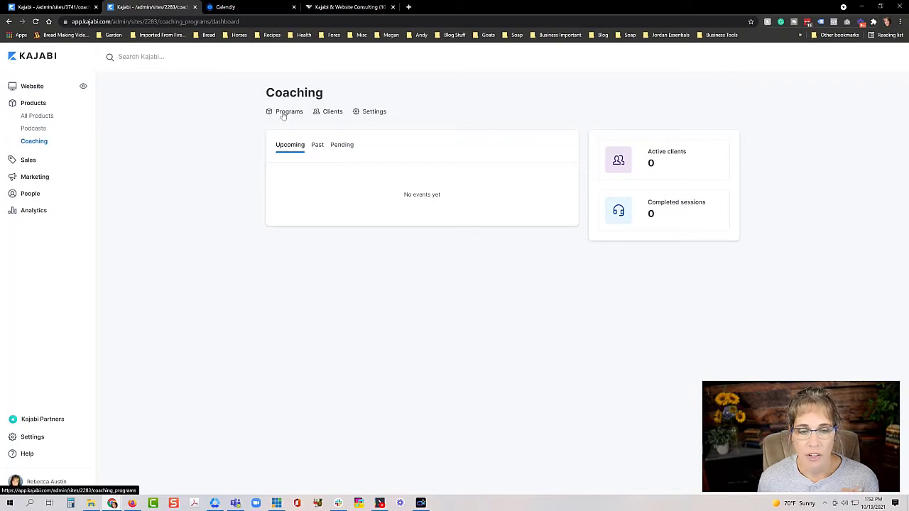
left_click(379, 115)
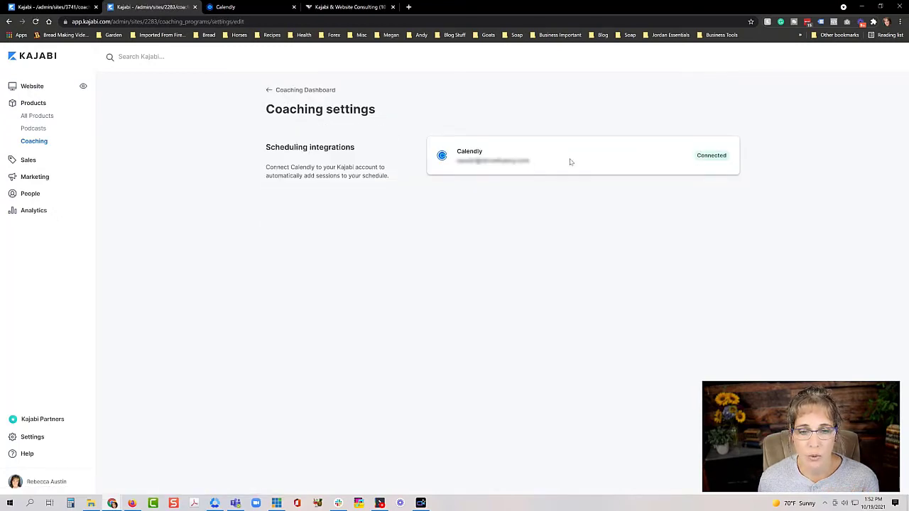
left_click(291, 92)
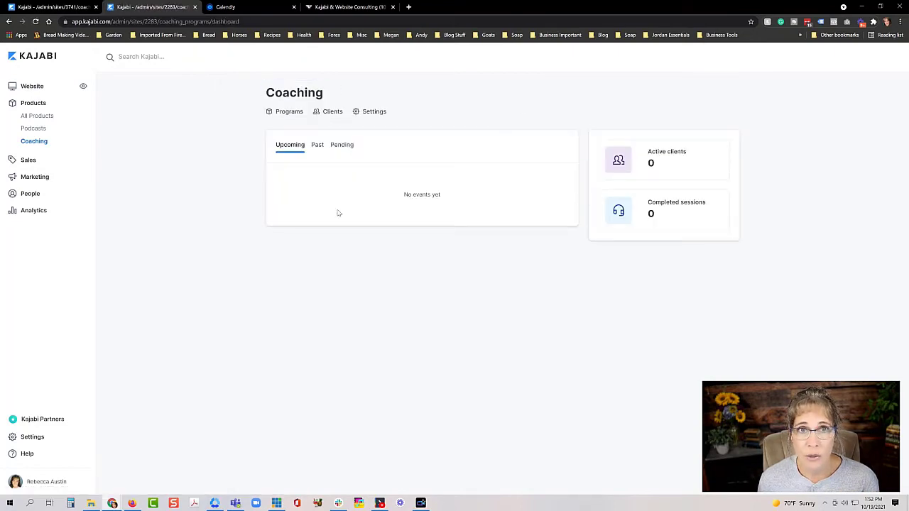
Step: Open the test program's details from the programs list and review its scheduling, page customization colors and page upsell sections
left_click(287, 114)
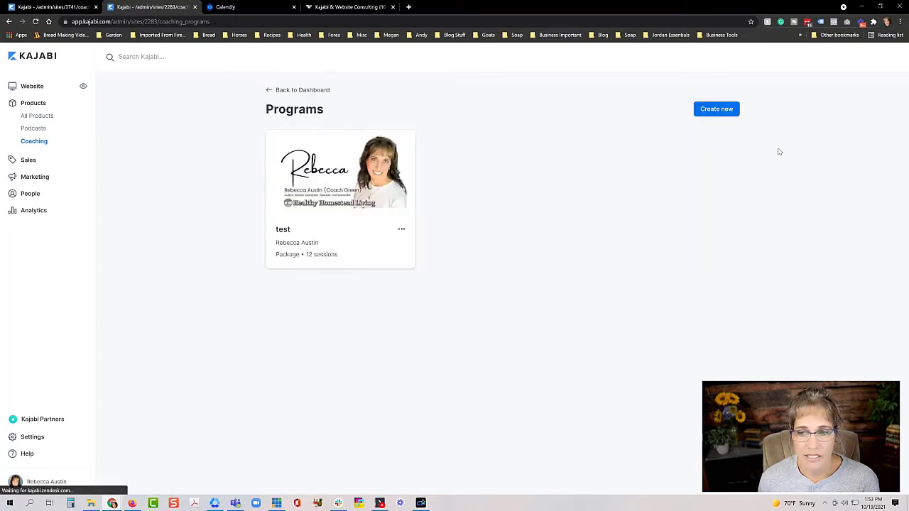
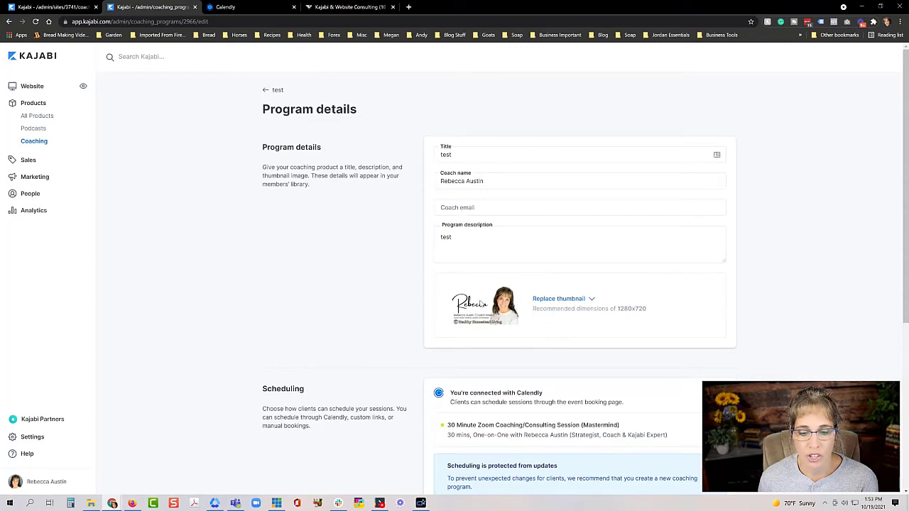
scroll(497, 305, "down", 2)
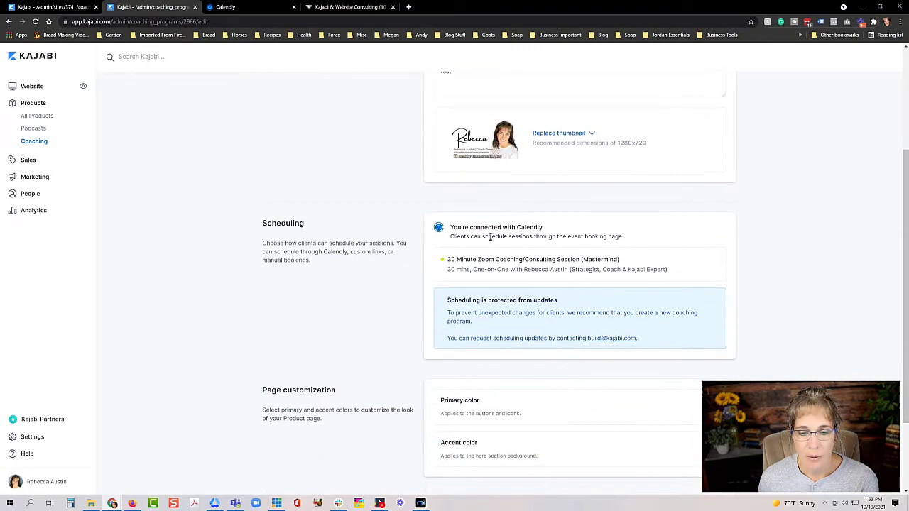
scroll(535, 237, "down", 1)
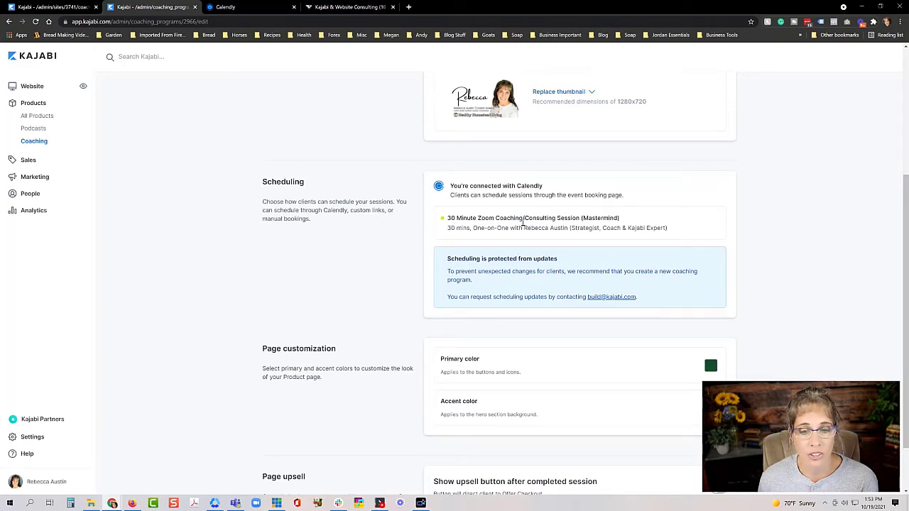
scroll(494, 230, "down", 2)
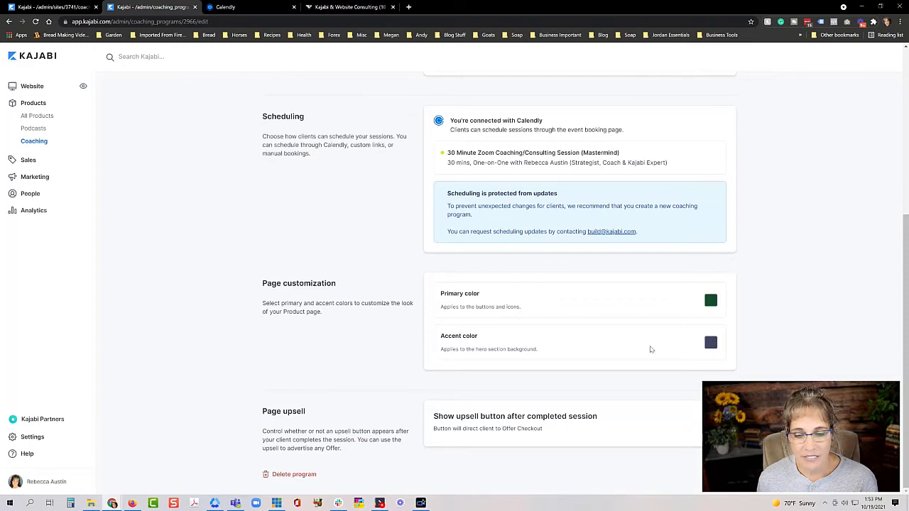
scroll(521, 351, "up", 1)
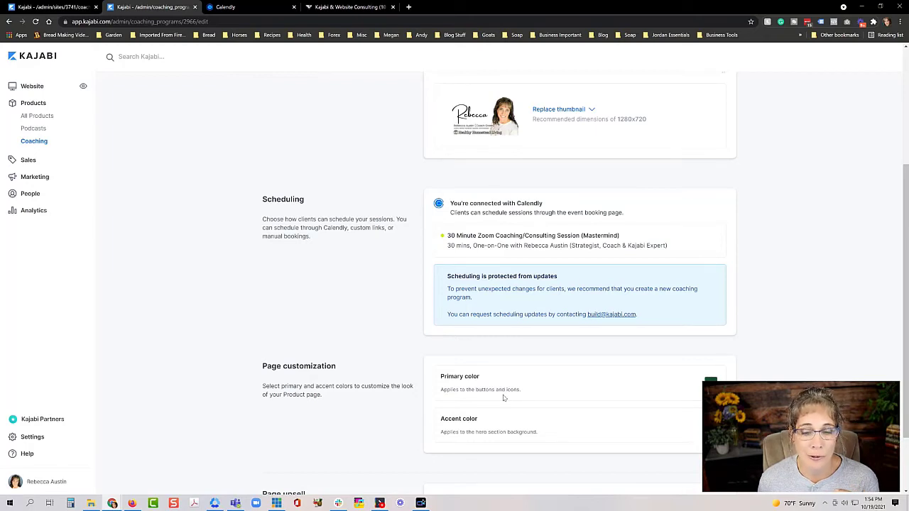
scroll(503, 398, "down", 2)
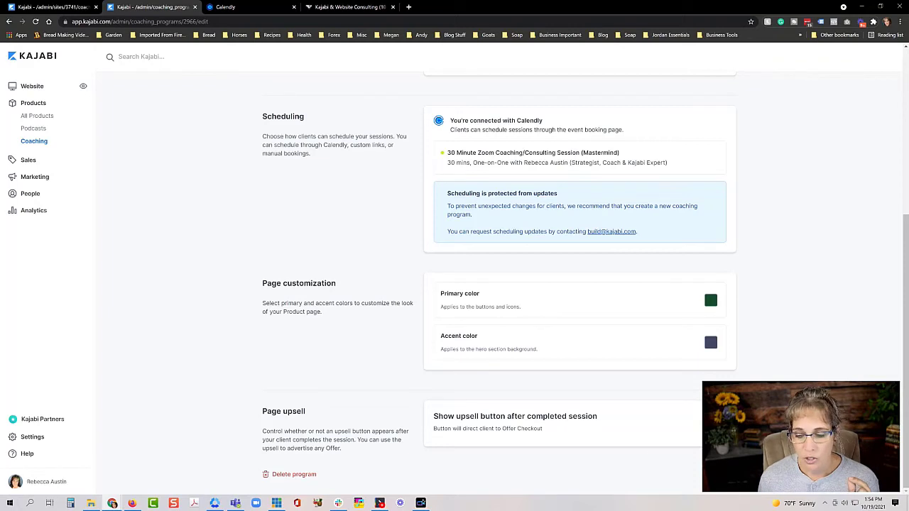
Step: Turn on the upsell button after completed session to show its offer and button text fields, and turn it off again
left_click(717, 419)
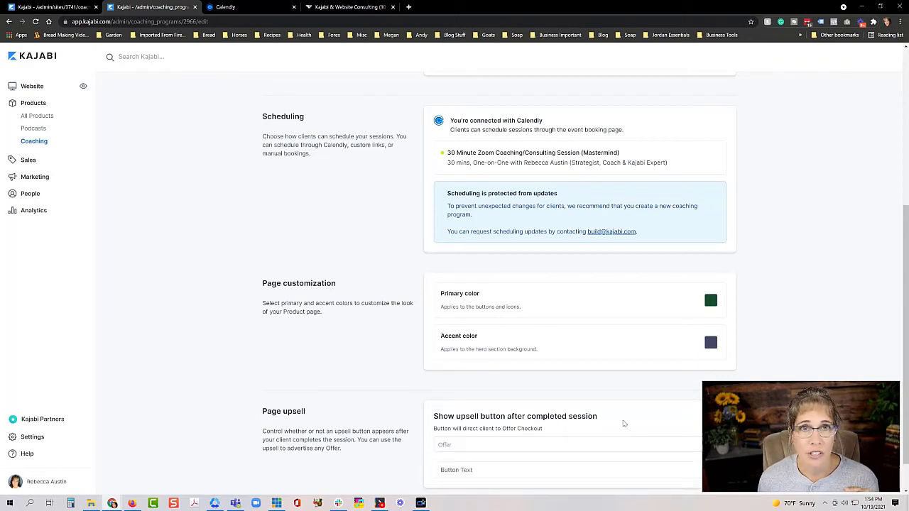
scroll(624, 424, "down", 1)
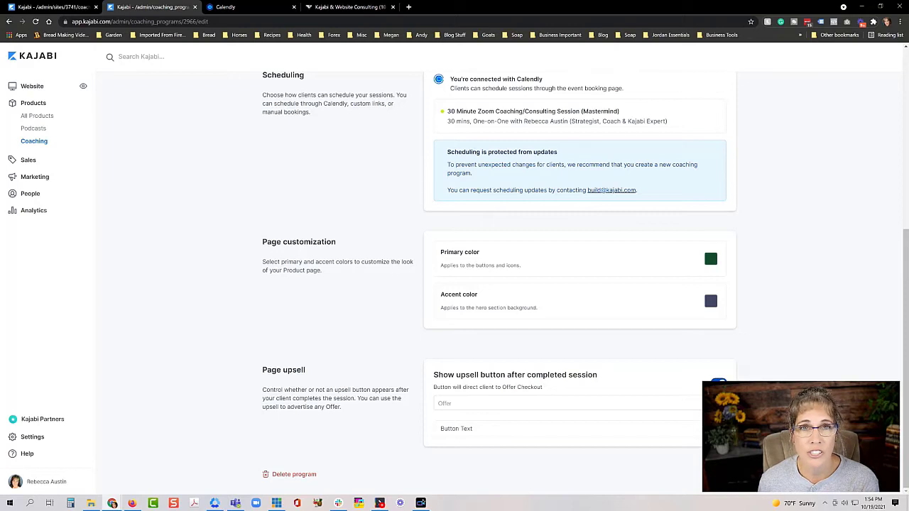
left_click(717, 384)
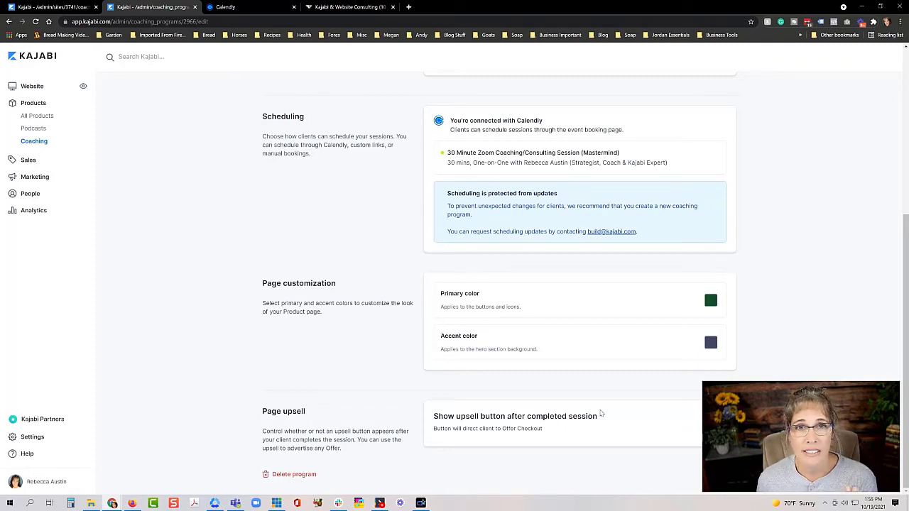
Step: Return to the test program's overview, open its package outline and look through the list of sessions
scroll(572, 408, "up", 4)
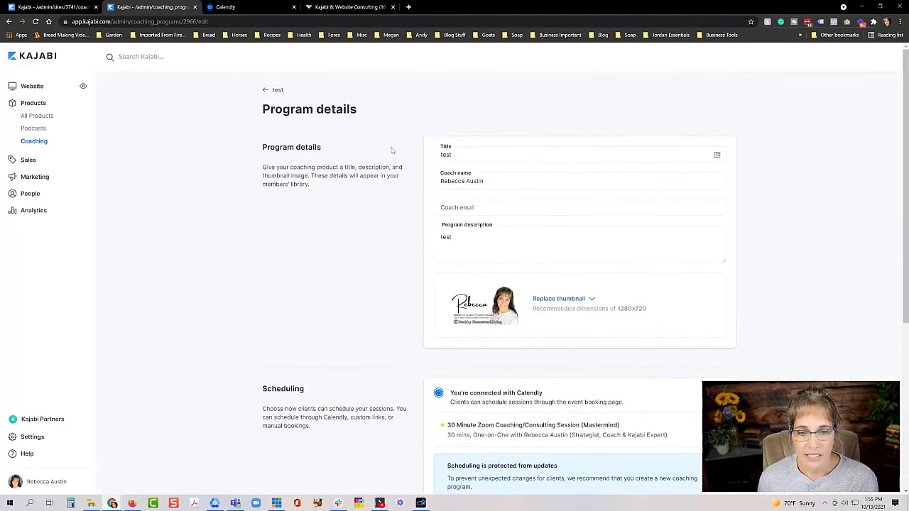
left_click(275, 90)
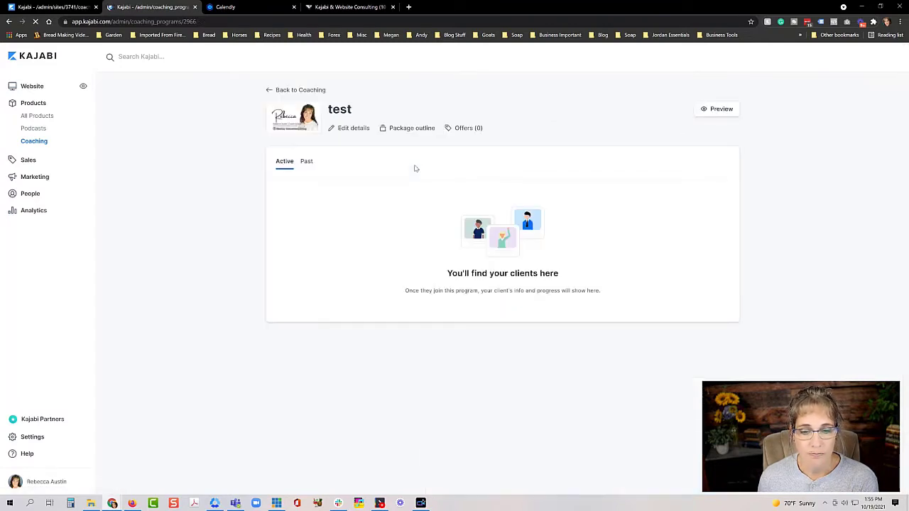
left_click(411, 129)
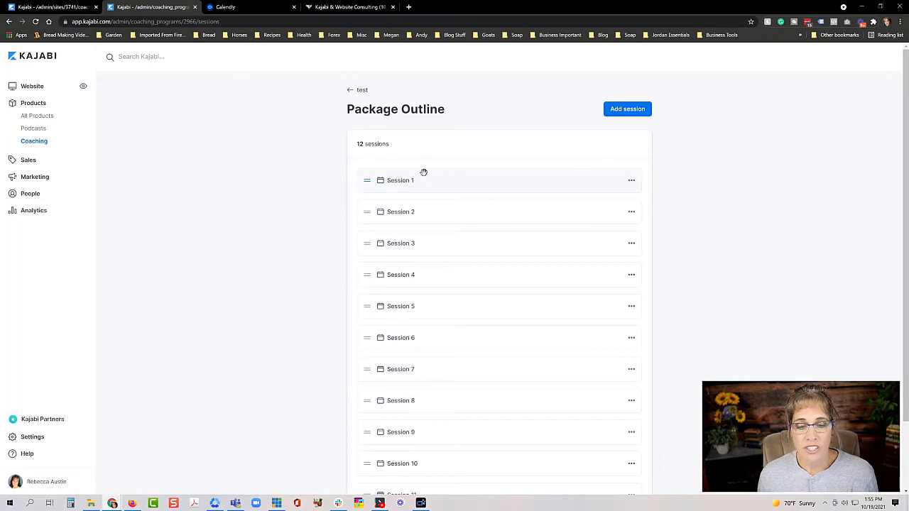
scroll(419, 175, "down", 2)
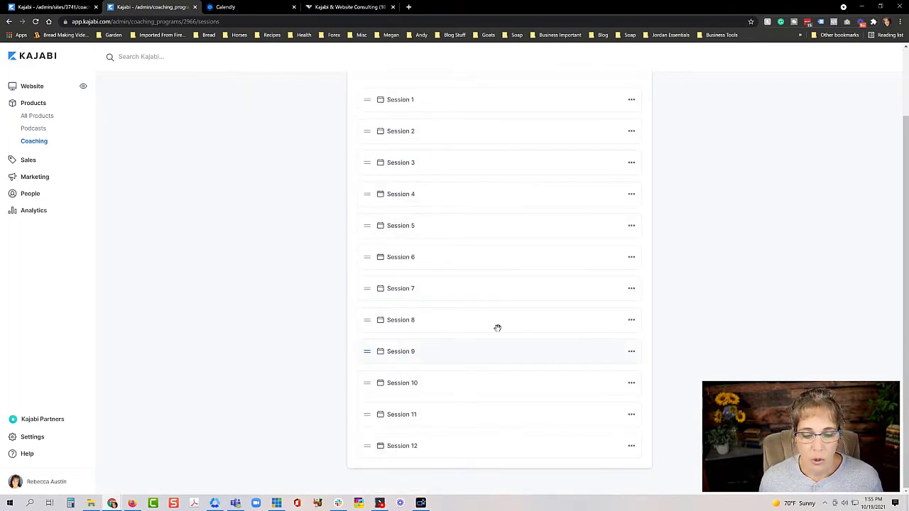
scroll(497, 329, "up", 2)
Step: Open Session 1 to examine its title, agenda and resources fields, and return to the package outline
left_click(399, 180)
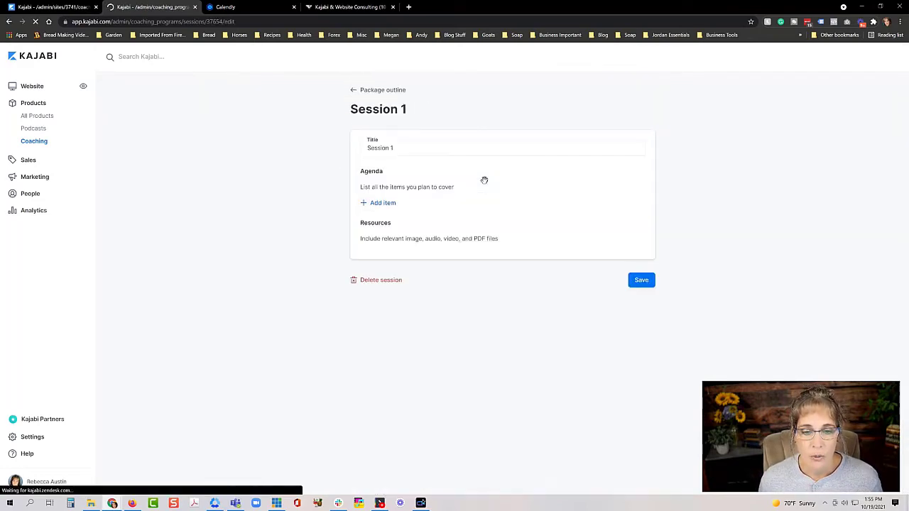
left_click_drag(409, 149, 368, 146)
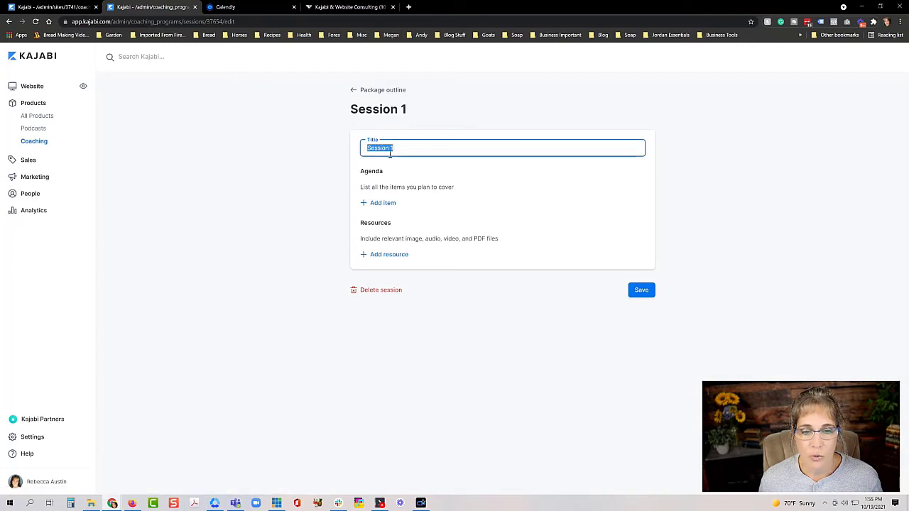
left_click(426, 150)
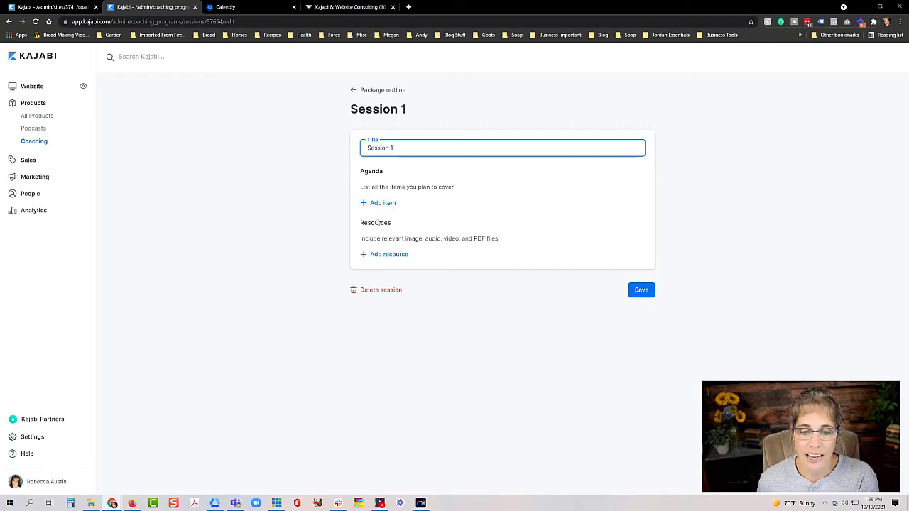
left_click(376, 256)
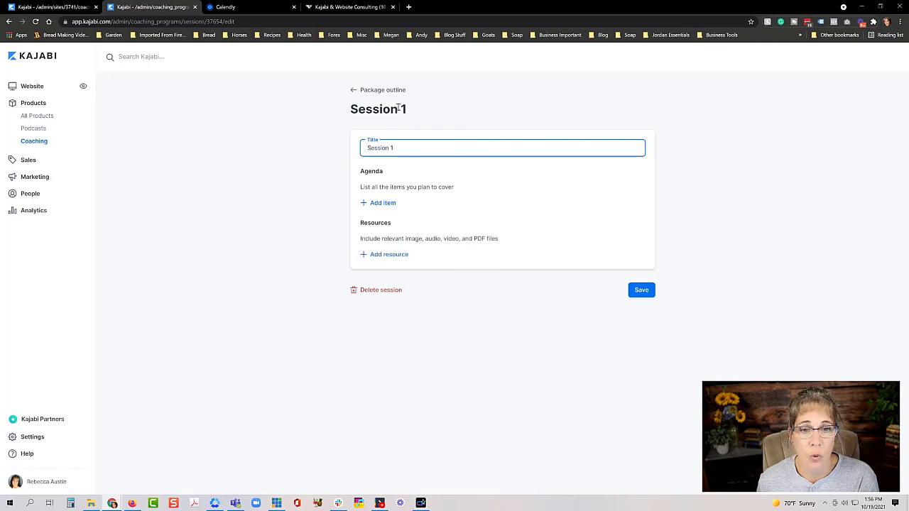
left_click(383, 90)
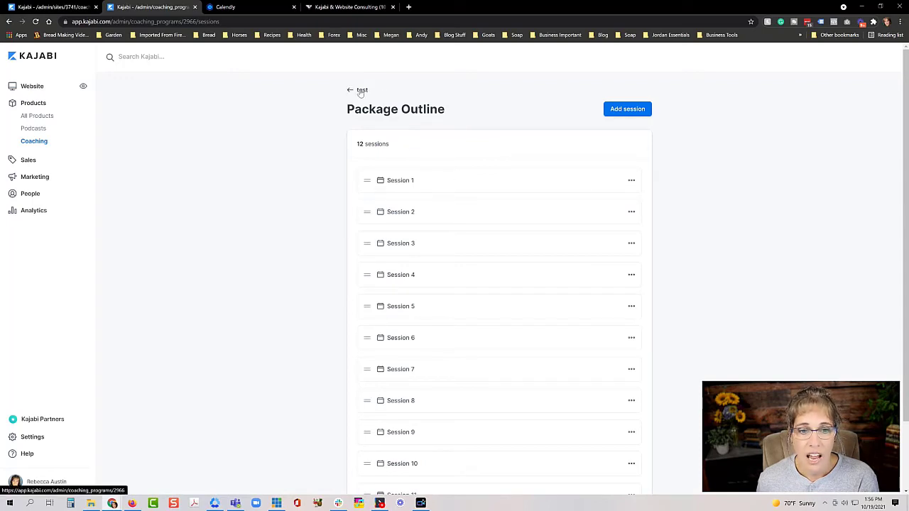
Step: View the test program's offers page, where a new offer can be created, and return to the program overview
left_click(361, 91)
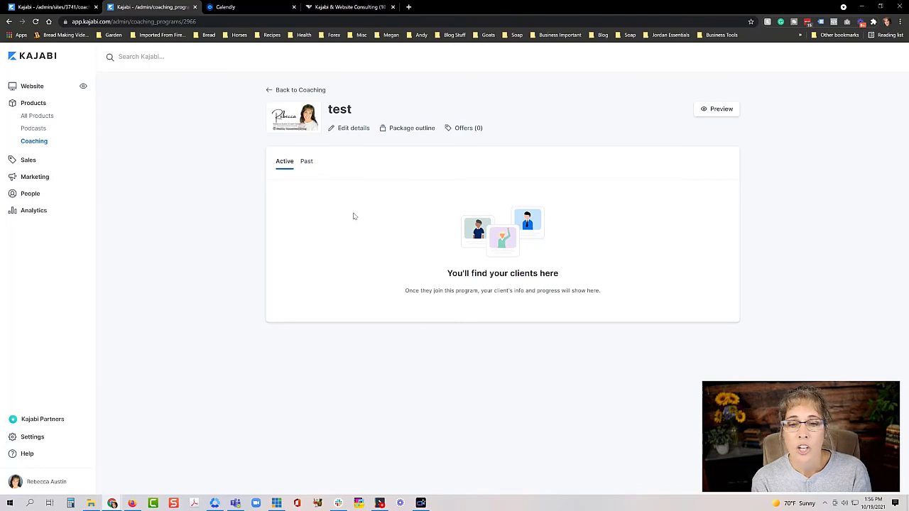
left_click(466, 128)
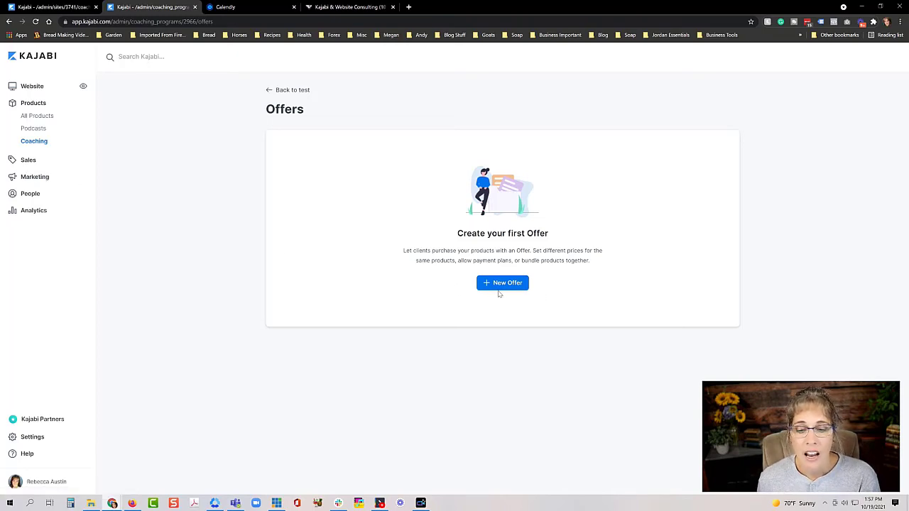
left_click(292, 90)
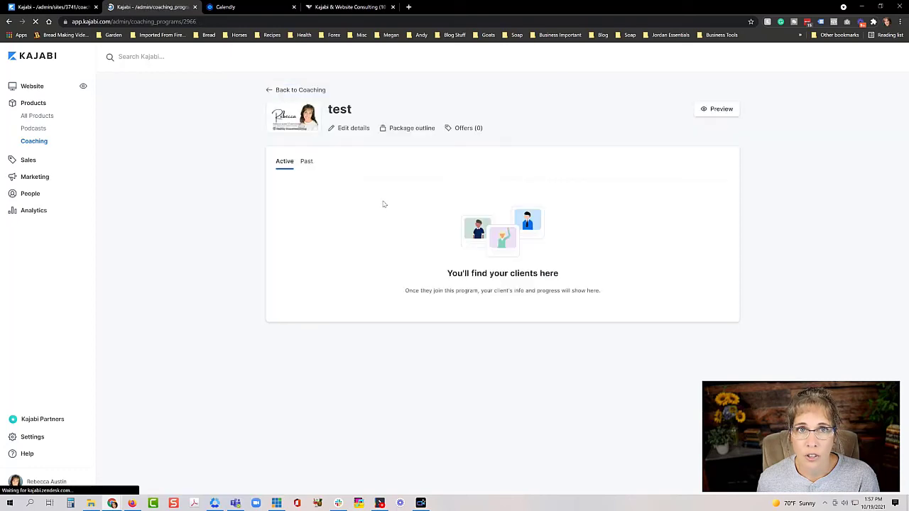